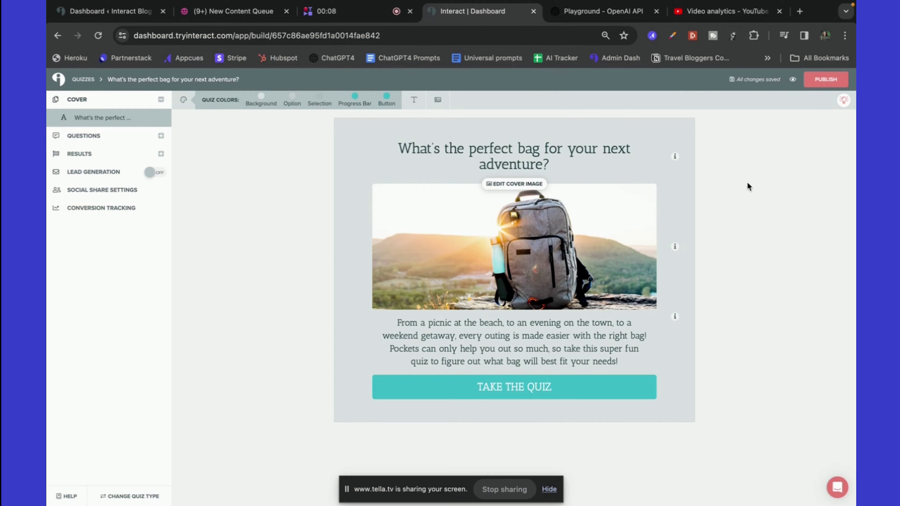
- Publish the backpack quiz's pending changes to get its live share link
click(826, 80)
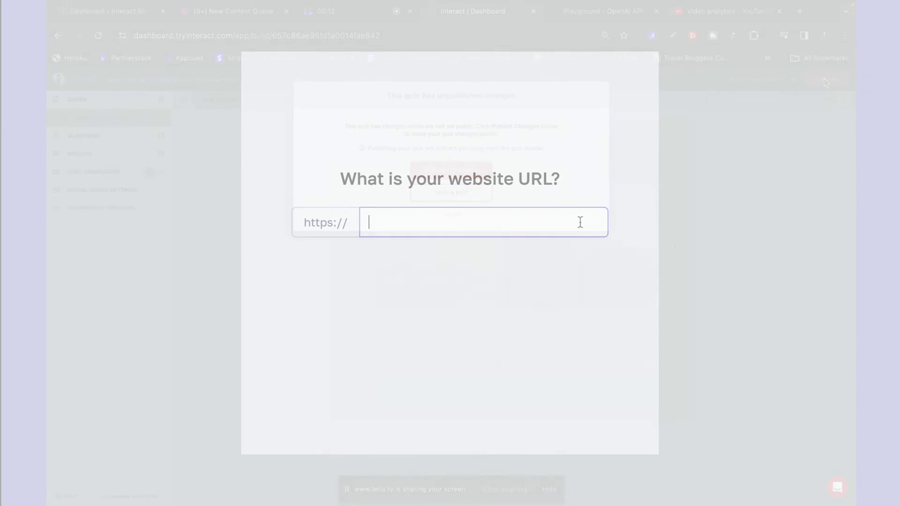
text(elitebizcoaching.c)
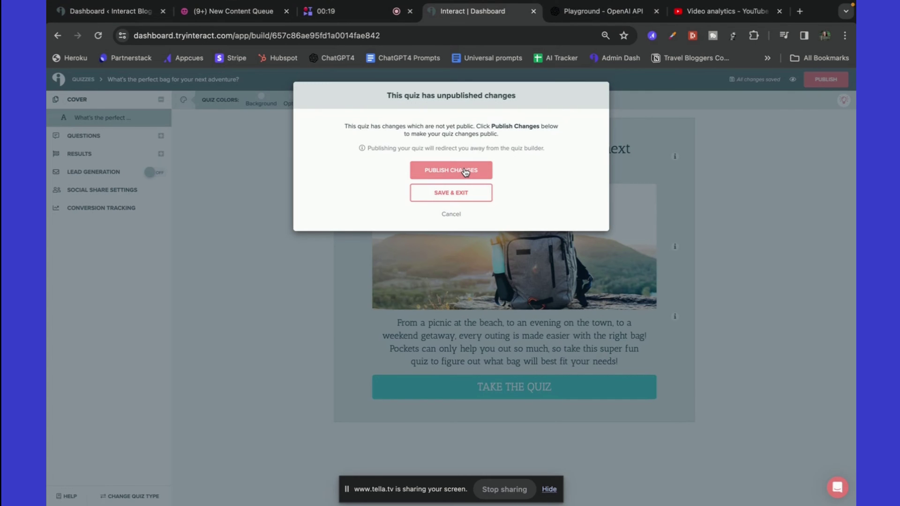
click(465, 172)
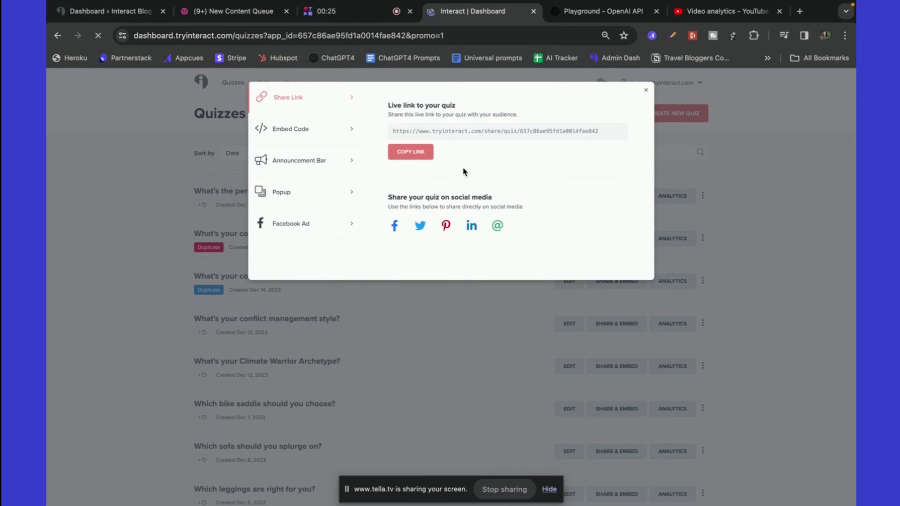
- Open the quiz's WordPress embed instructions, visit the plugin page, and copy the shortcode
click(306, 133)
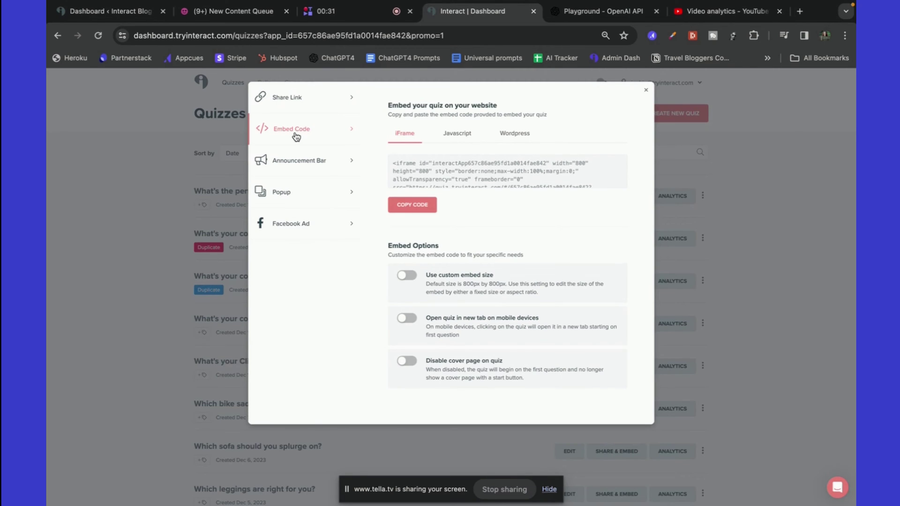
click(526, 137)
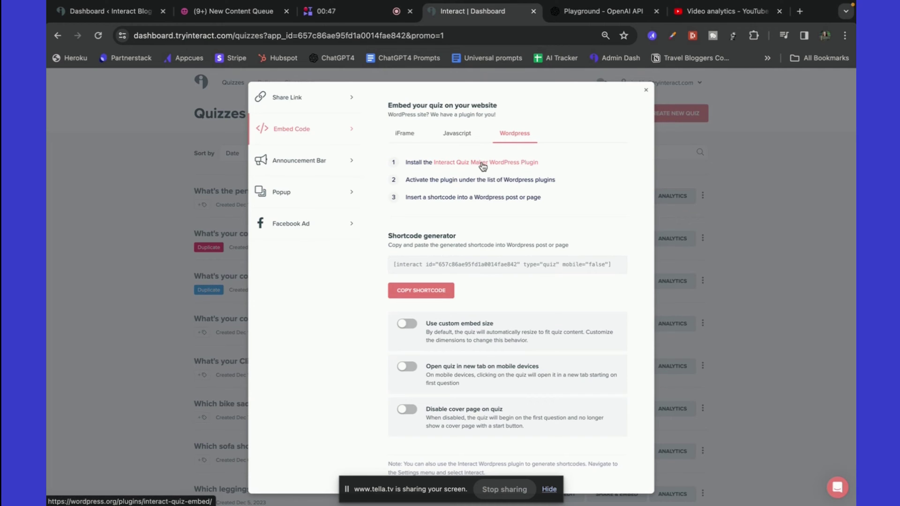
click(483, 163)
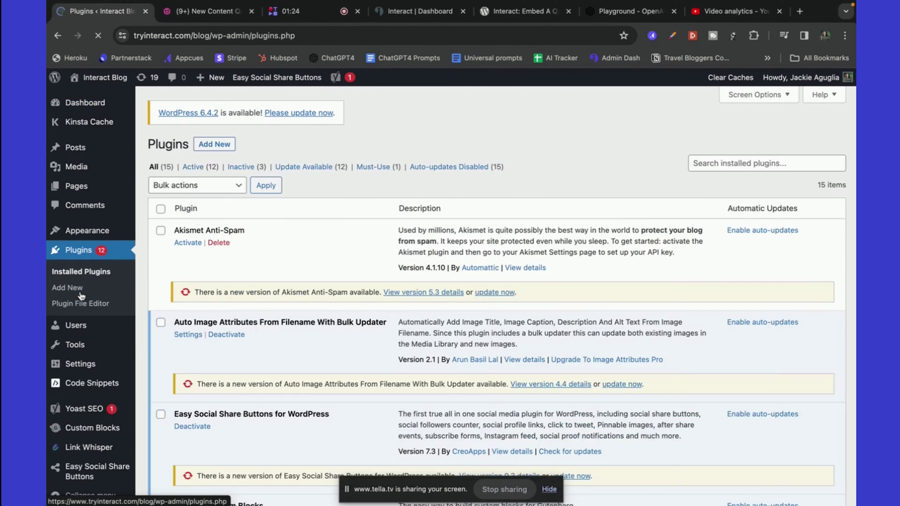
click(68, 287)
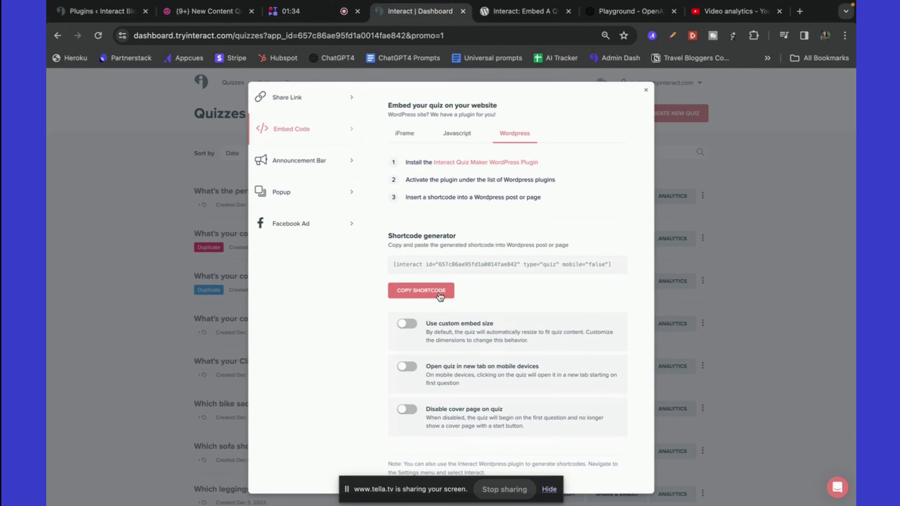
click(418, 294)
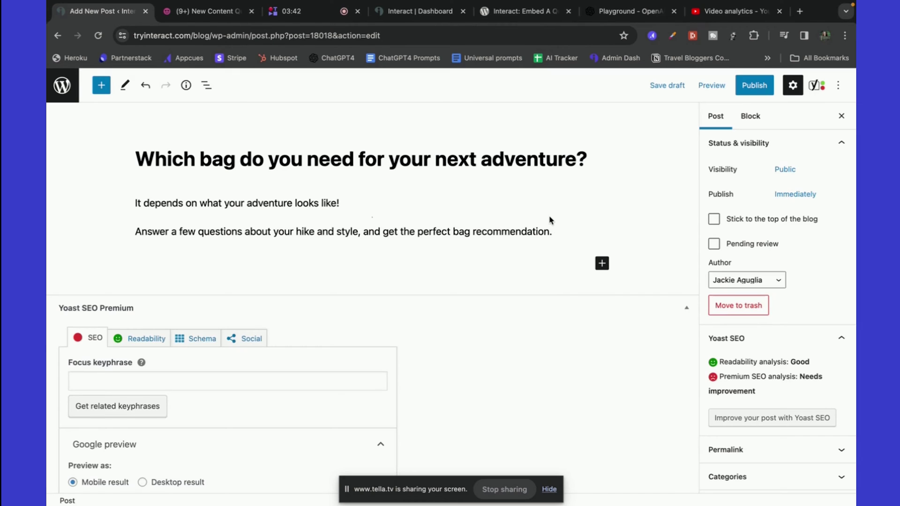
- Paste the quiz shortcode on a new line below the intro and preview the post in a new tab
click(553, 234)
key(Return)
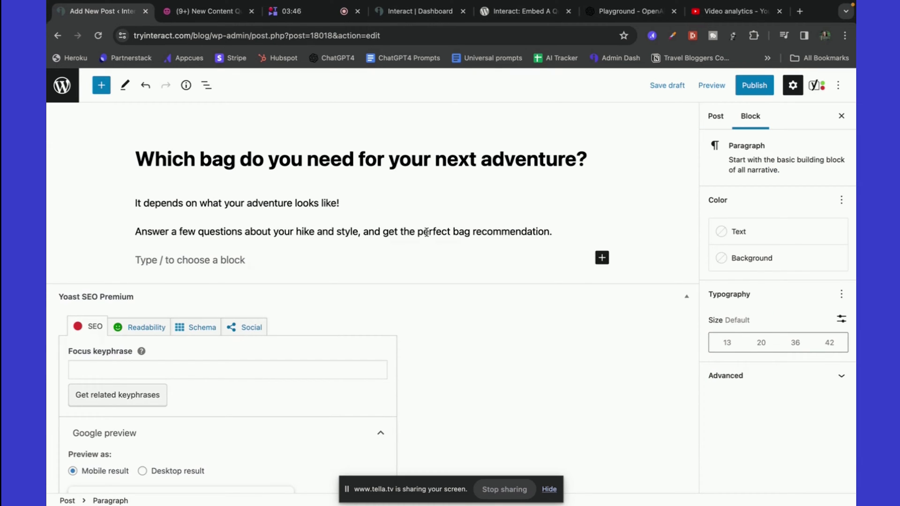
key(Return)
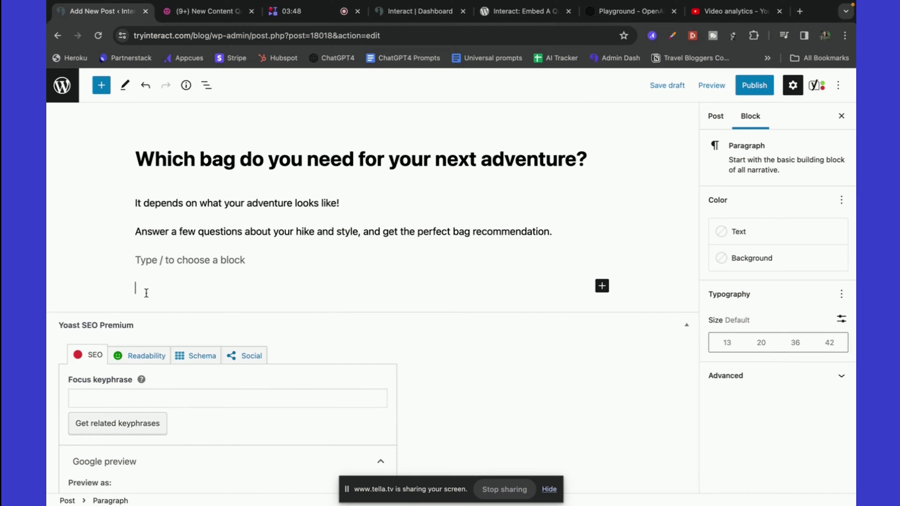
key(ctrl+v)
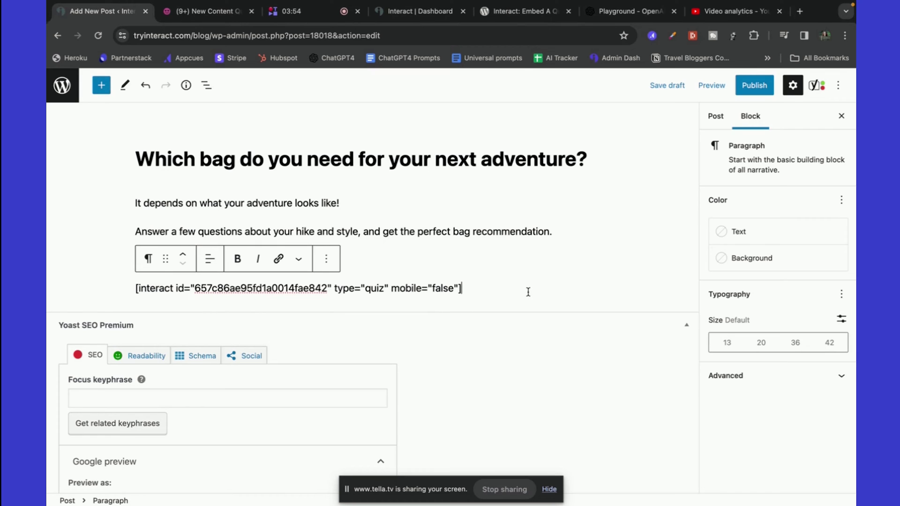
click(712, 86)
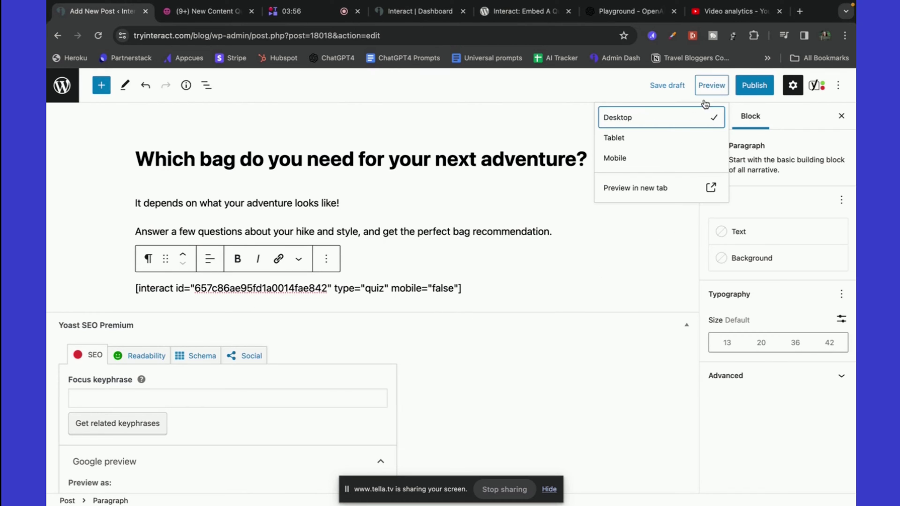
click(643, 190)
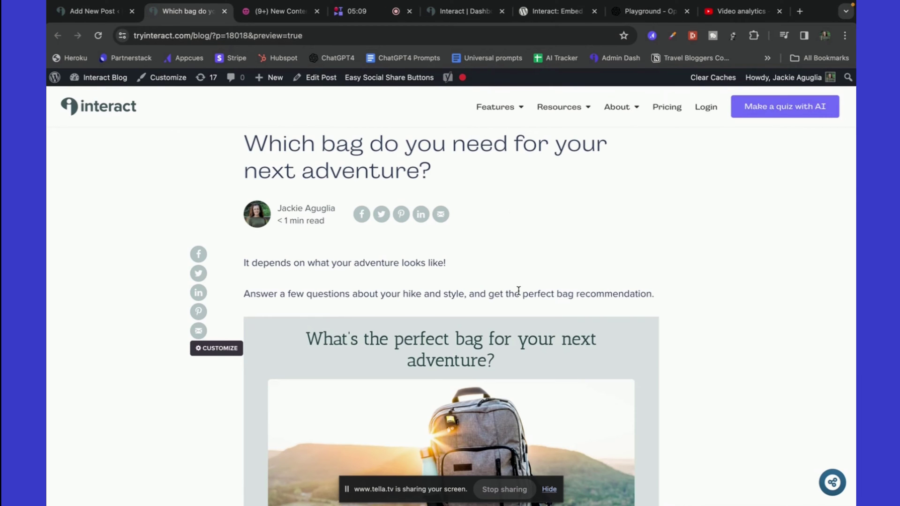
scroll(518, 292, down, 1)
scroll(518, 291, down, 1)
scroll(519, 291, down, 2)
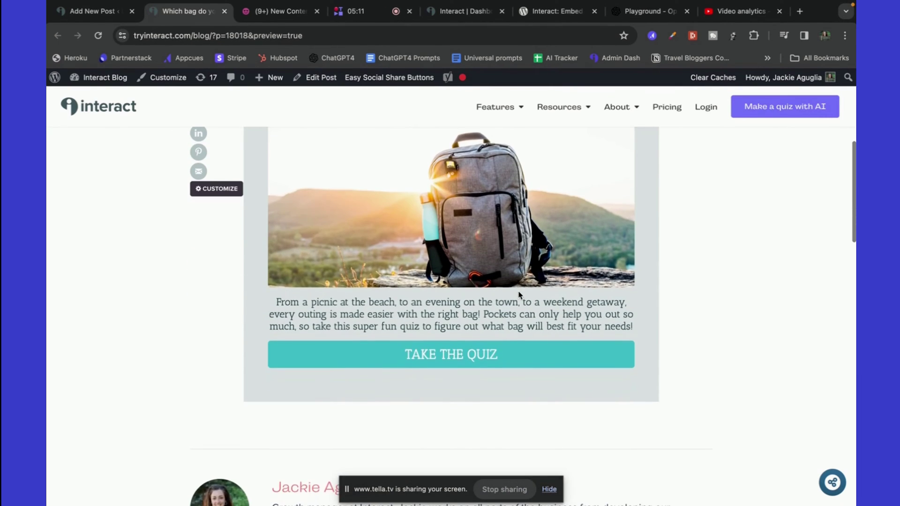
- Start the embedded backpack quiz in the preview and answer a question
click(492, 360)
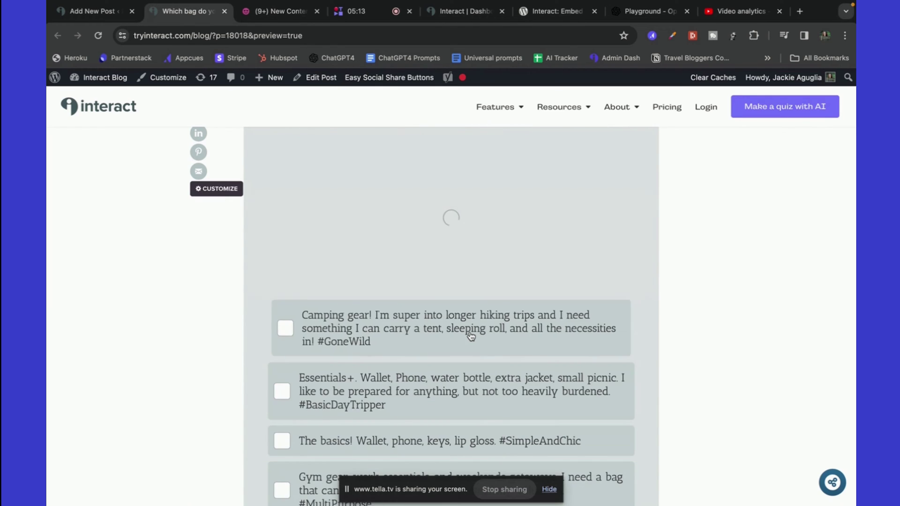
click(470, 337)
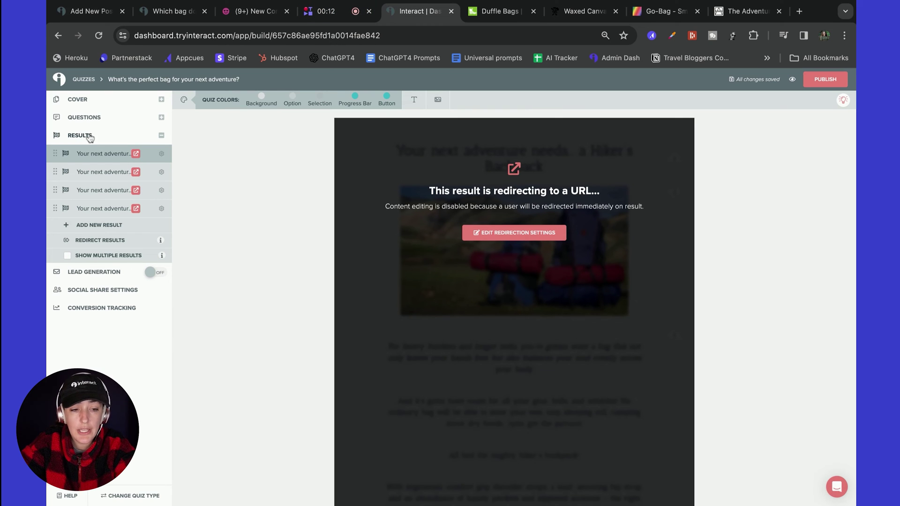
- Save redirects sending the four results to their Stubble & Co product pages, and show the embed code
click(99, 240)
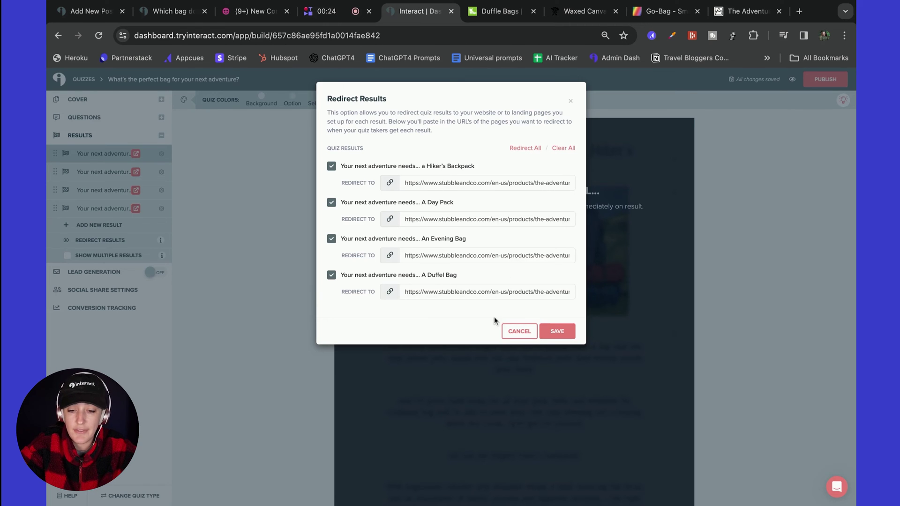
click(564, 331)
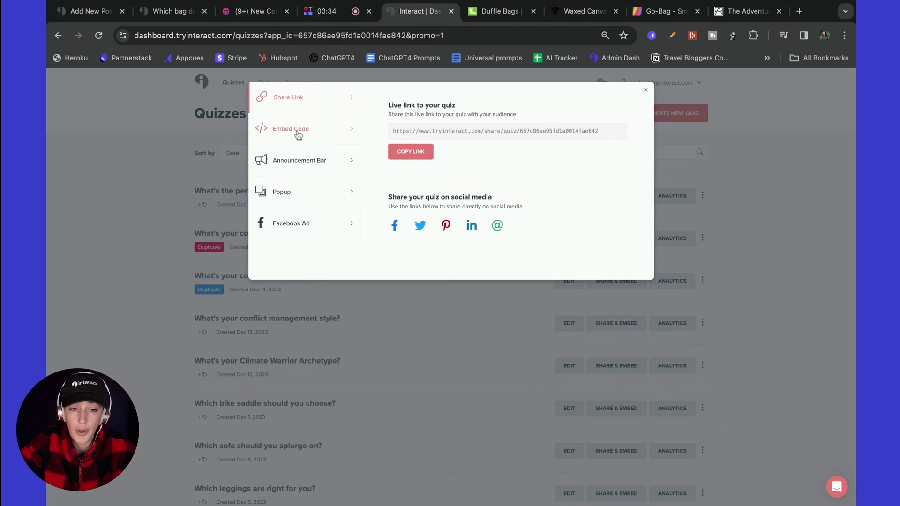
click(298, 134)
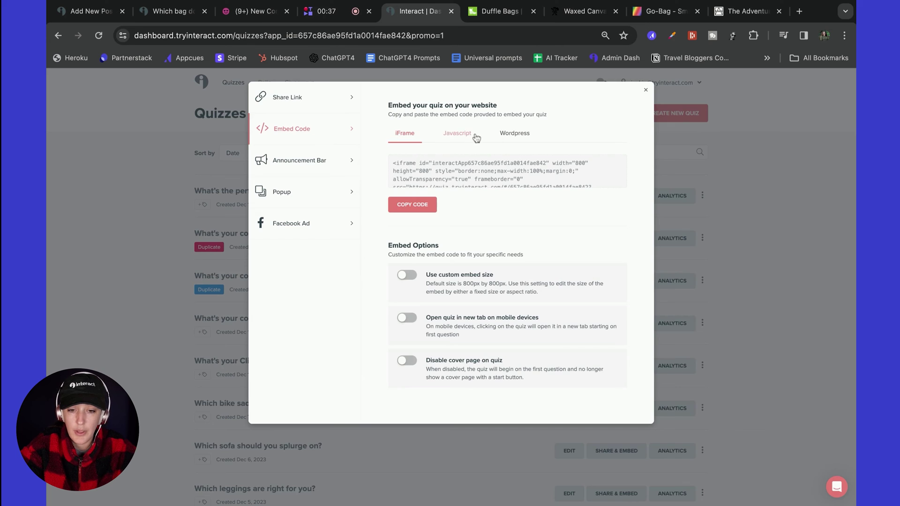
- Enable 'Redirect host page on redirect' on the quiz's WordPress embed tab
click(515, 136)
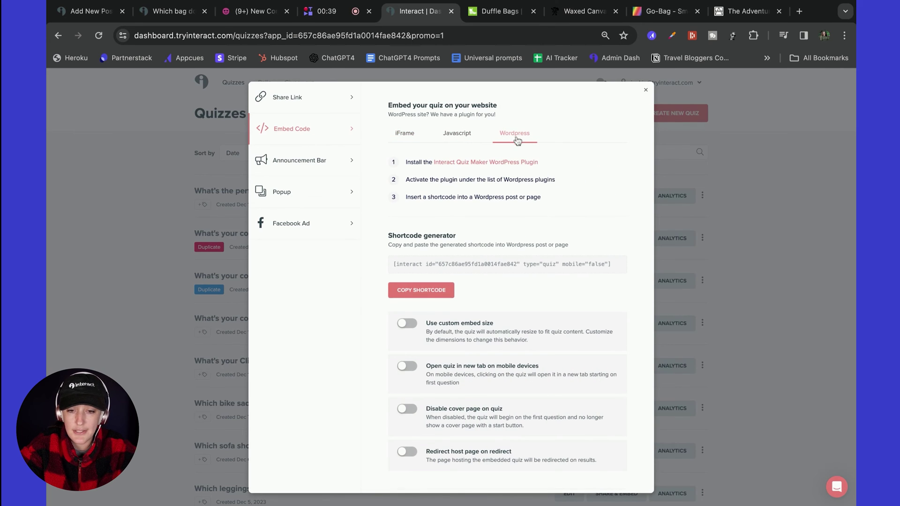
click(408, 454)
scroll(410, 457, down, 1)
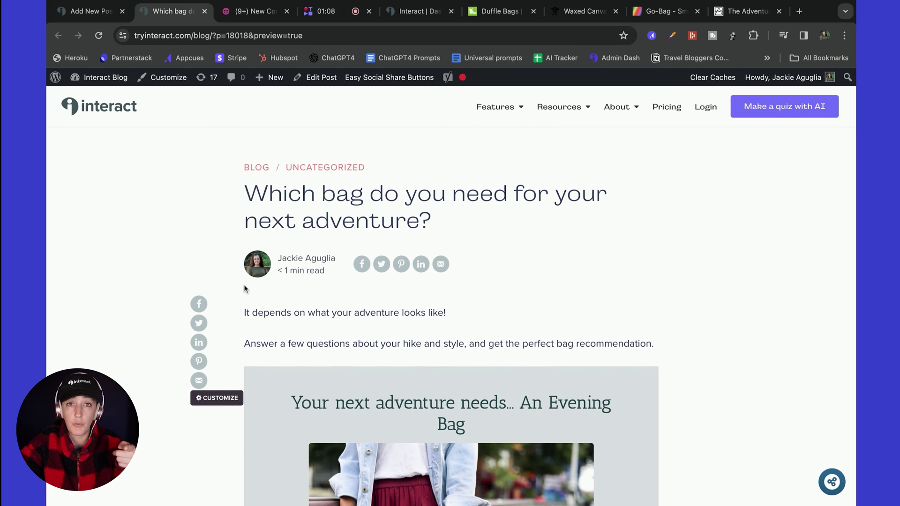
scroll(713, 386, down, 2)
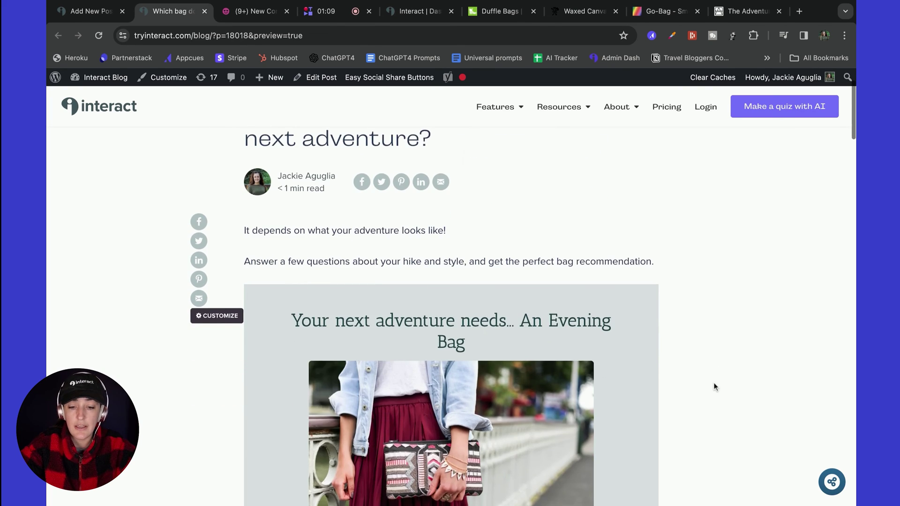
scroll(714, 388, down, 1)
scroll(713, 387, down, 2)
scroll(713, 387, down, 3)
scroll(713, 387, down, 3)
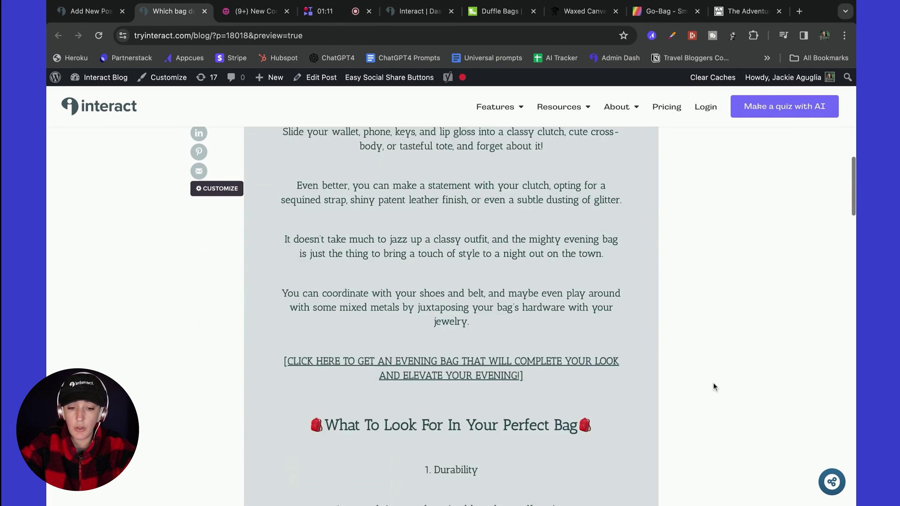
scroll(713, 387, down, 2)
scroll(713, 386, down, 2)
scroll(451, 317, up, 5)
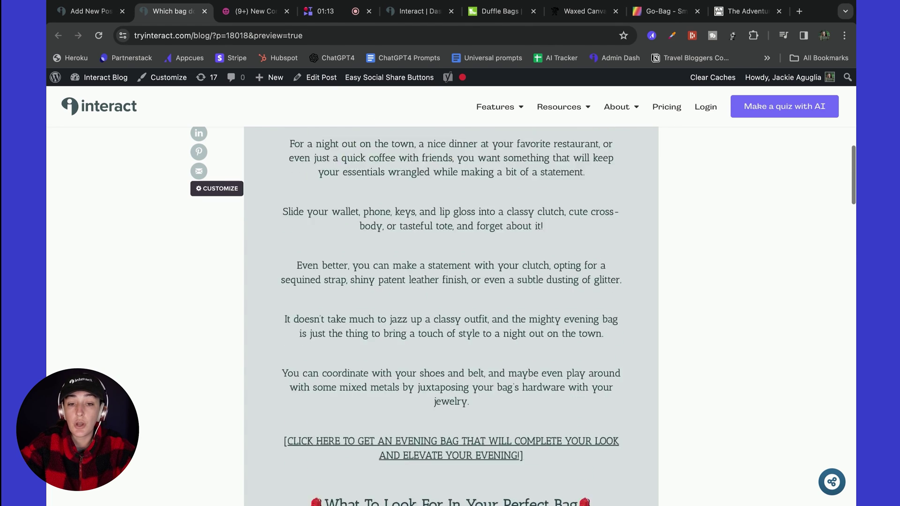
scroll(451, 316, up, 3)
- Return from the Evening Bag preview to the quiz's embed settings in the Interact Dashboard
click(427, 12)
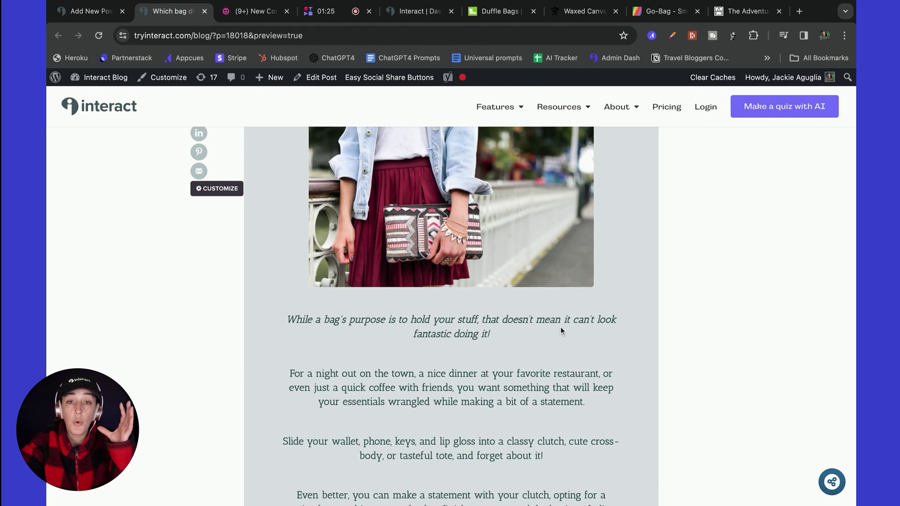
scroll(561, 327, up, 2)
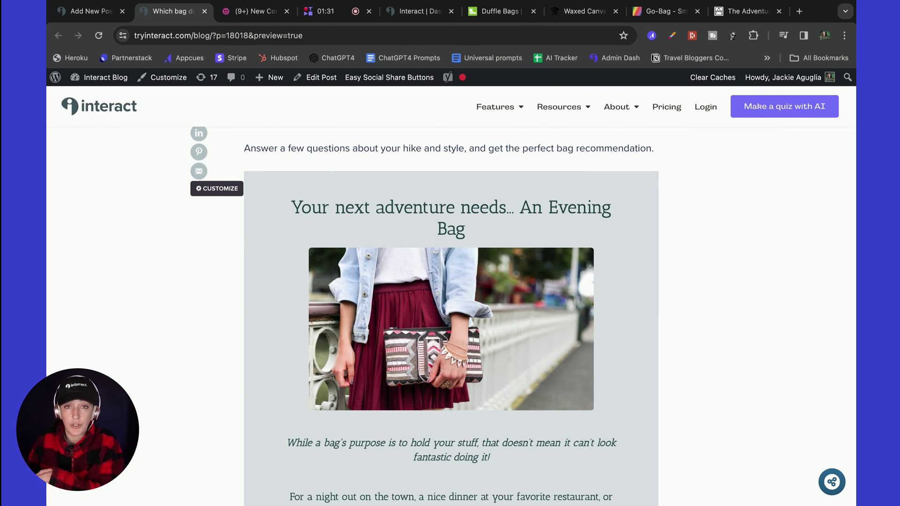
click(425, 18)
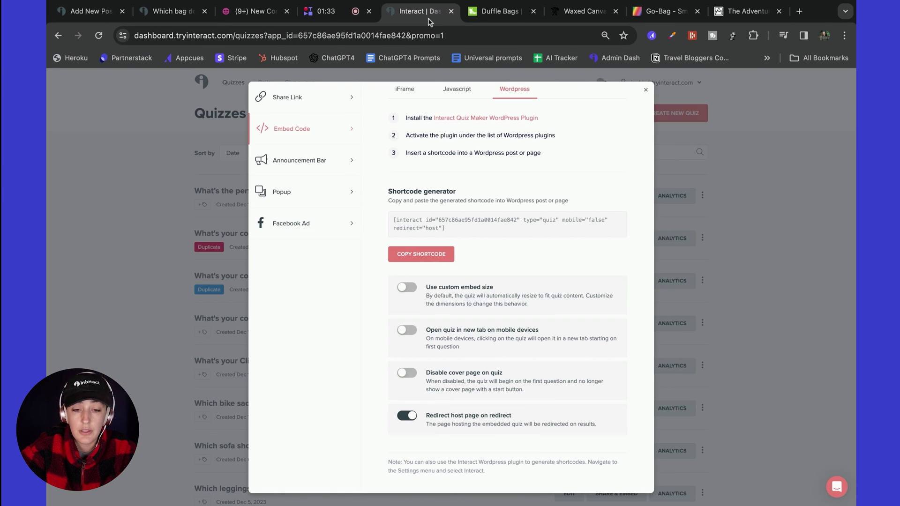
- Copy the host-redirect shortcode and preview the updated WordPress post
click(430, 255)
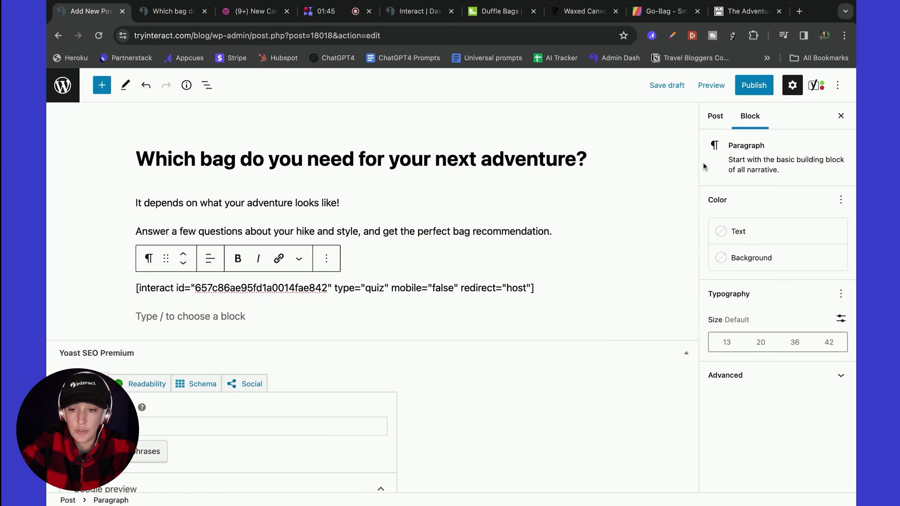
click(711, 85)
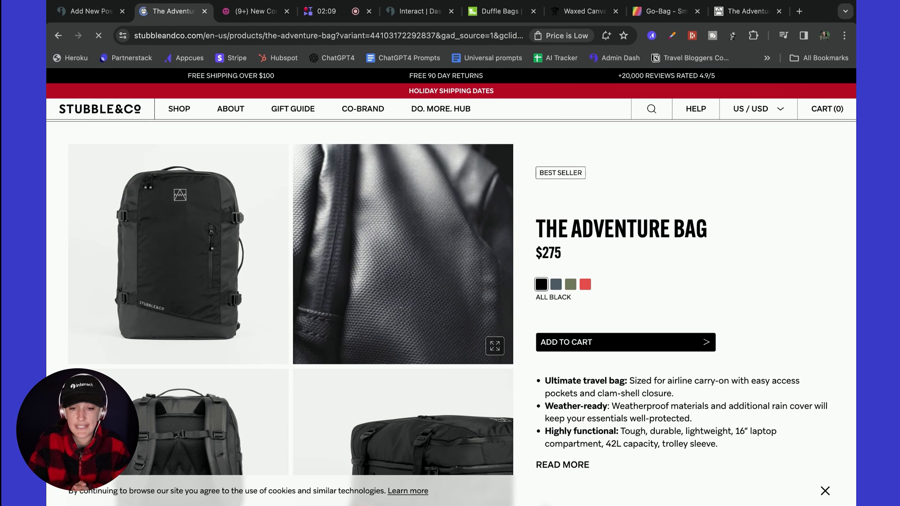
scroll(450, 282, down, 2)
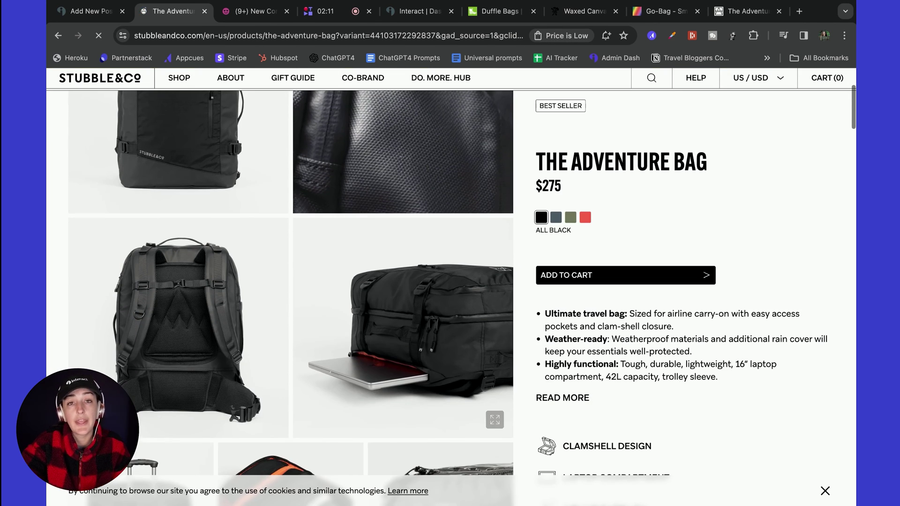
scroll(450, 296, down, 5)
scroll(450, 295, down, 5)
scroll(450, 295, down, 3)
scroll(450, 296, down, 2)
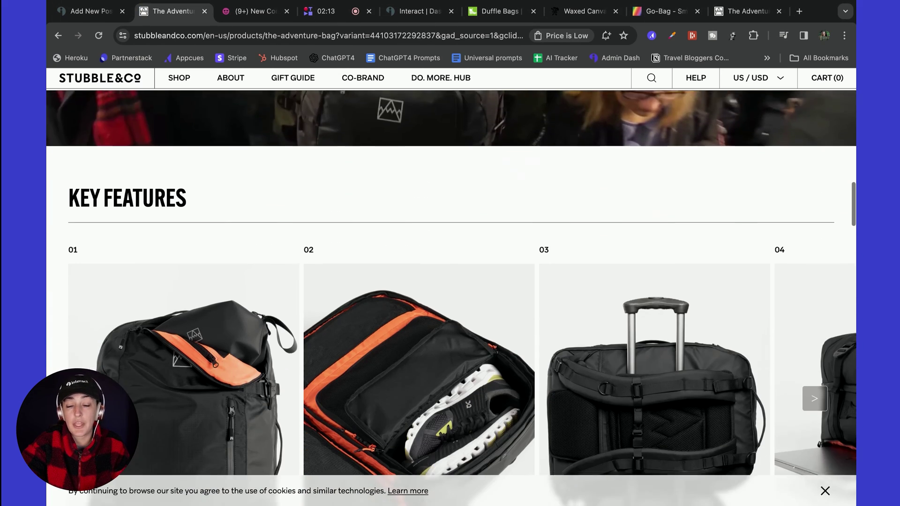
scroll(450, 296, down, 1)
scroll(450, 296, down, 1)
scroll(450, 296, down, 5)
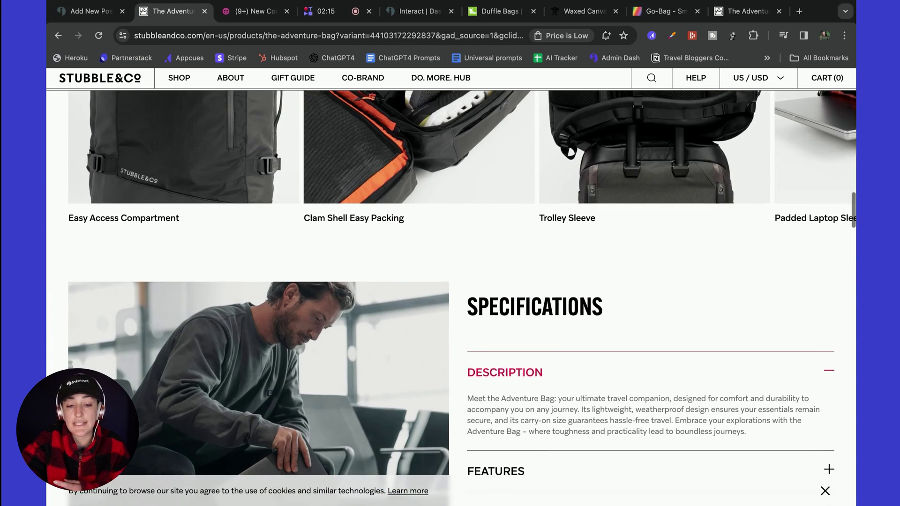
scroll(450, 296, down, 1)
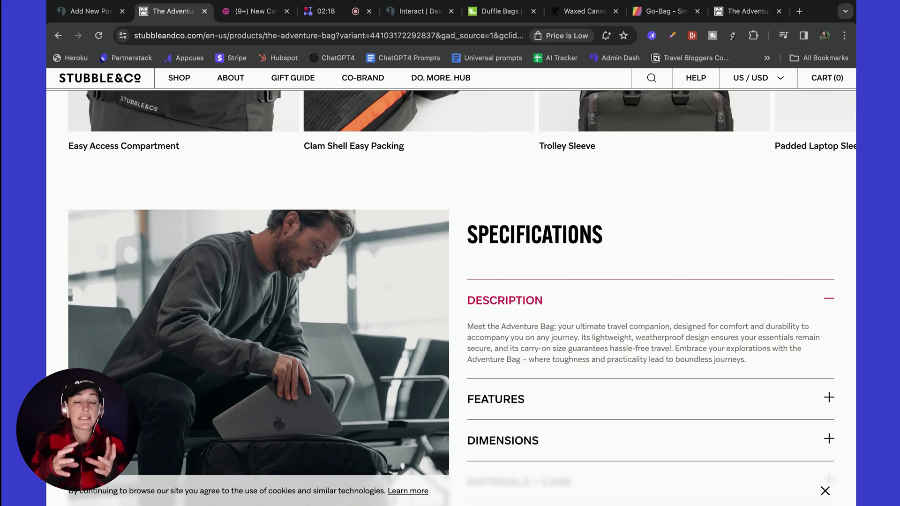